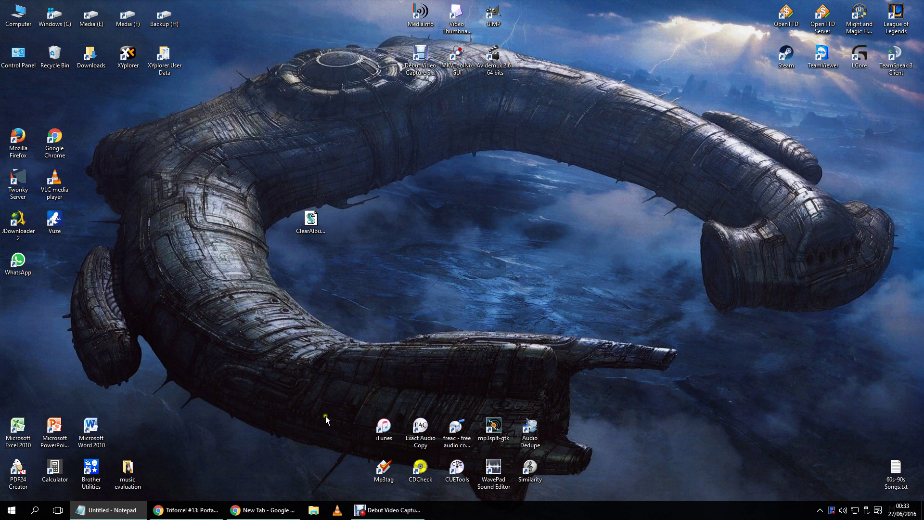
Step: Launch iTunes and close the MiniLyrics window covering the Songs list
{"action": "left_click", "coordinate": [393, 433]}
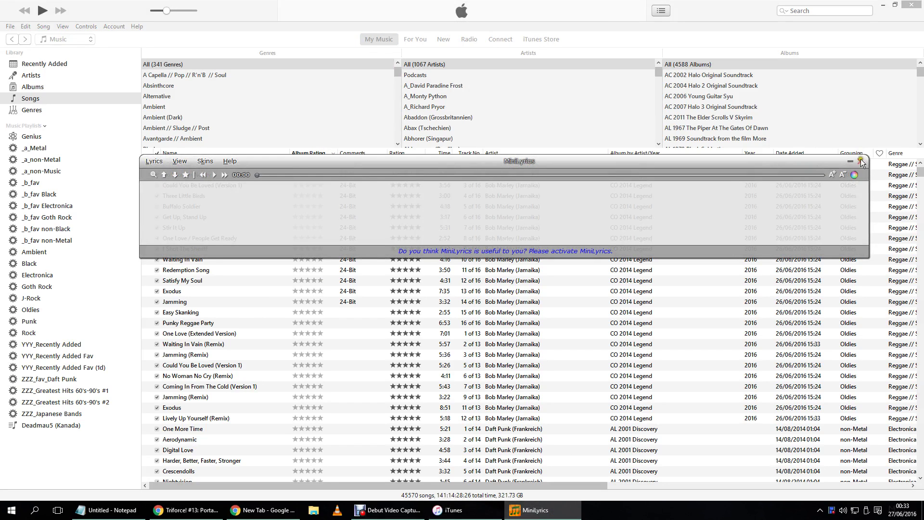
{"action": "left_click", "coordinate": [863, 157]}
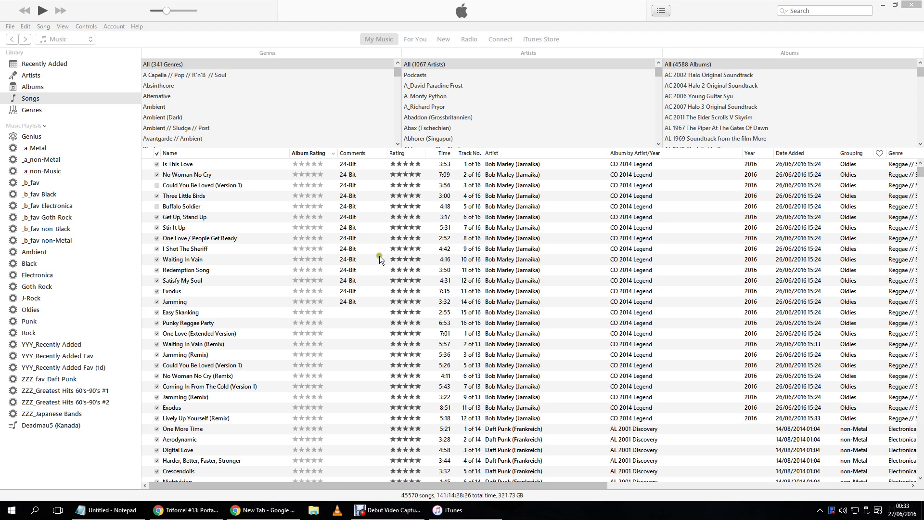
{"action": "left_click", "coordinate": [241, 253]}
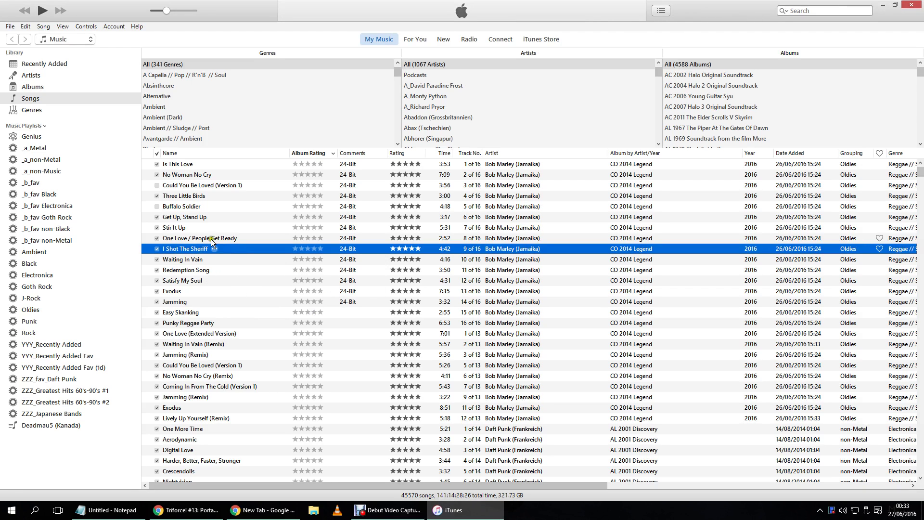
{"action": "left_click", "coordinate": [35, 89]}
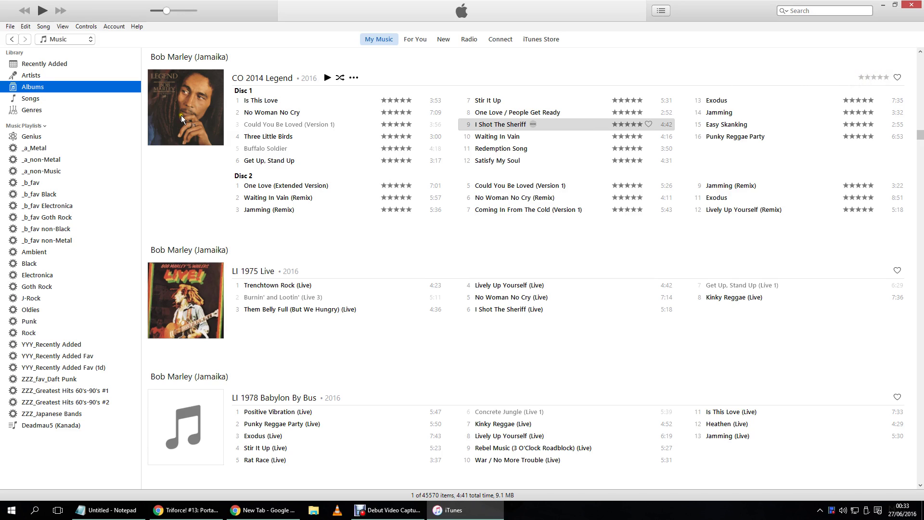
{"action": "left_click", "coordinate": [30, 98]}
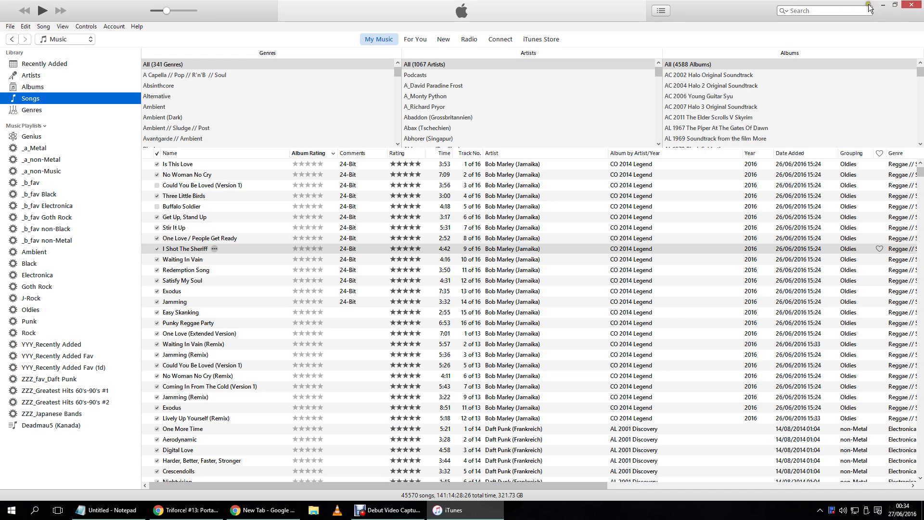
Step: Minimize iTunes and open the iTunes/iPod Scripts page on samsoft.org.uk in Chrome
{"action": "left_click", "coordinate": [884, 6]}
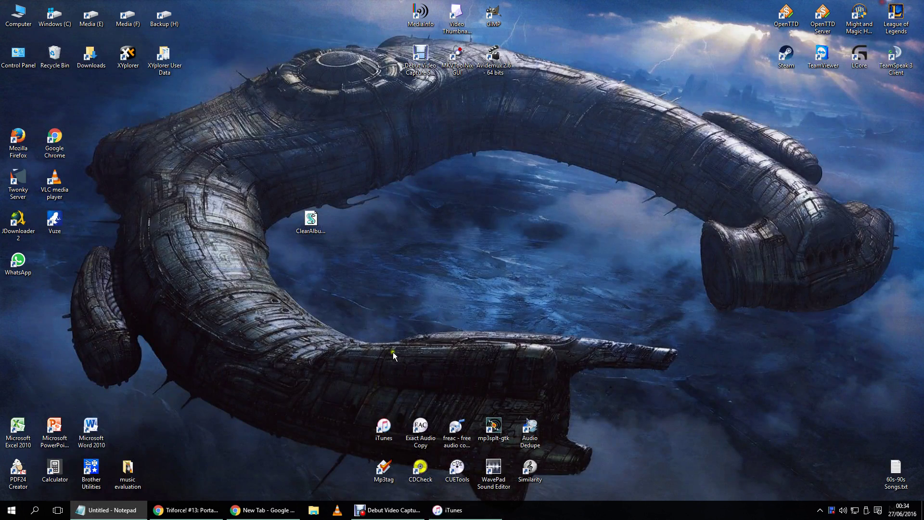
{"action": "left_click", "coordinate": [269, 509]}
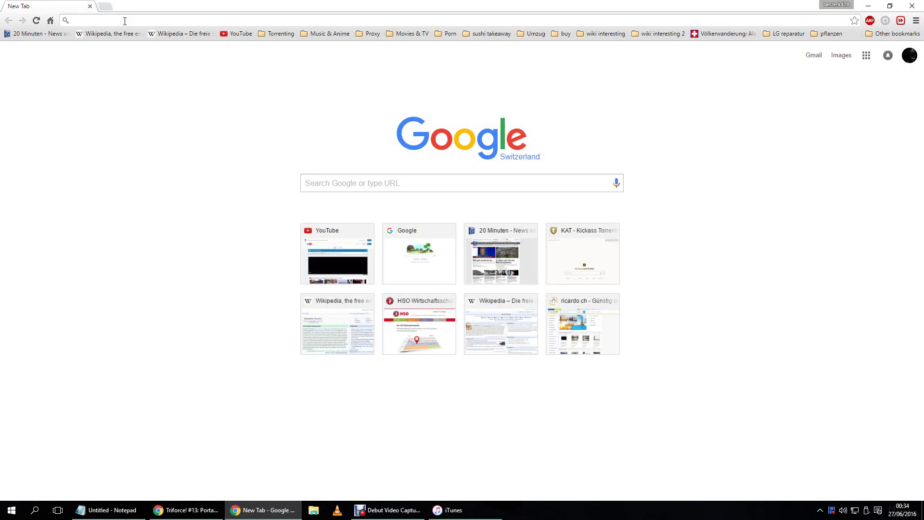
{"action": "left_click", "coordinate": [99, 20]}
{"action": "type", "text": "sam"}
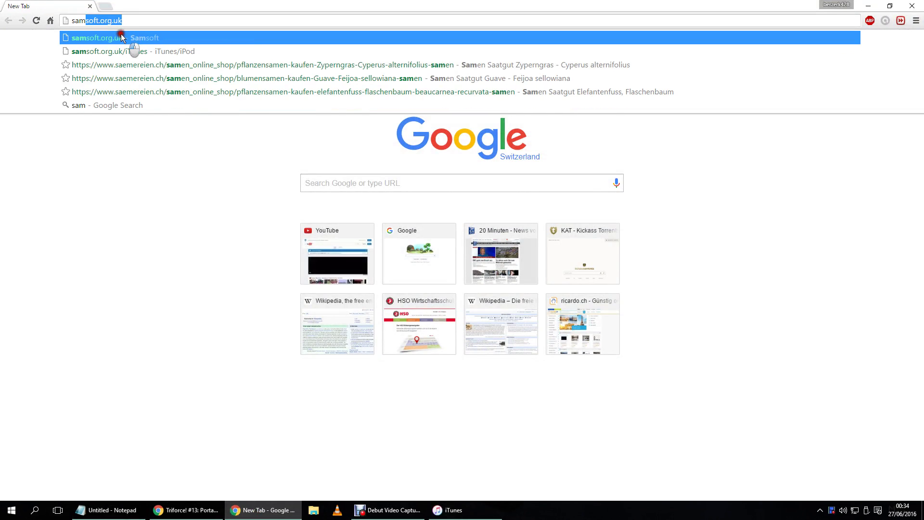
{"action": "key", "text": "Return"}
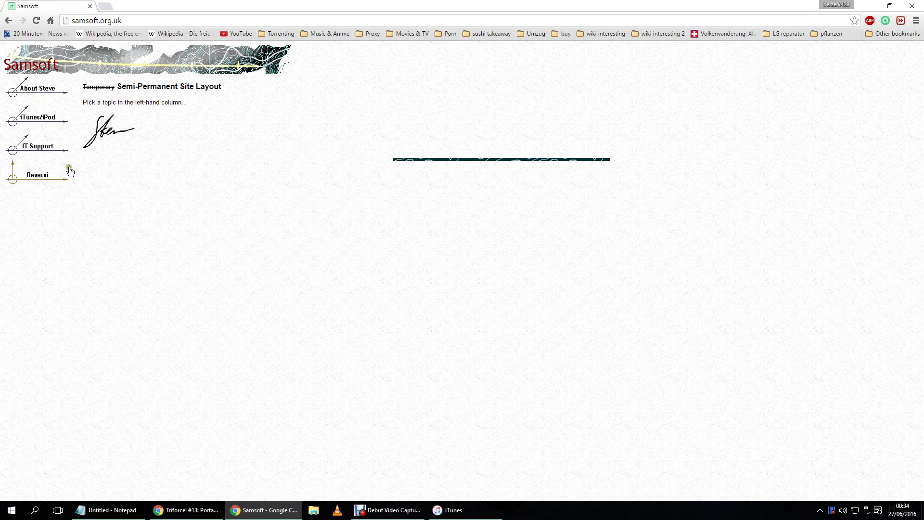
{"action": "left_click", "coordinate": [33, 118]}
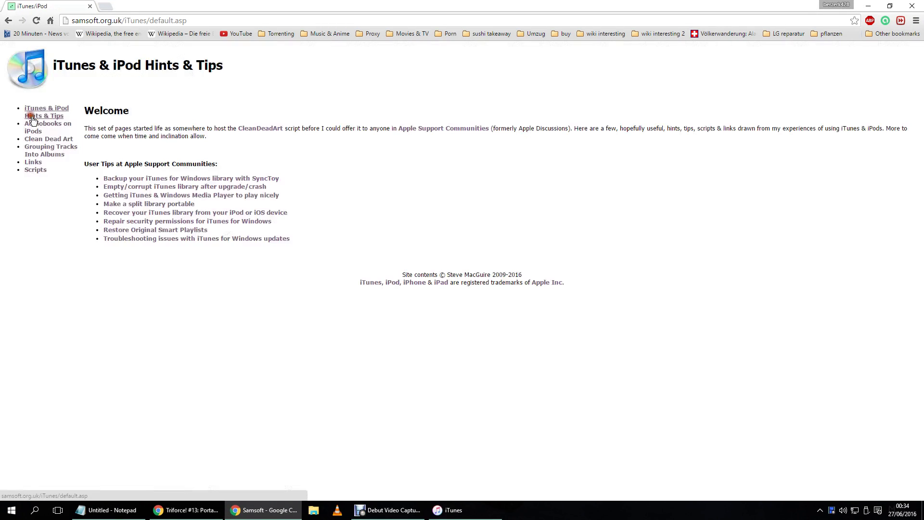
{"action": "left_click", "coordinate": [35, 170]}
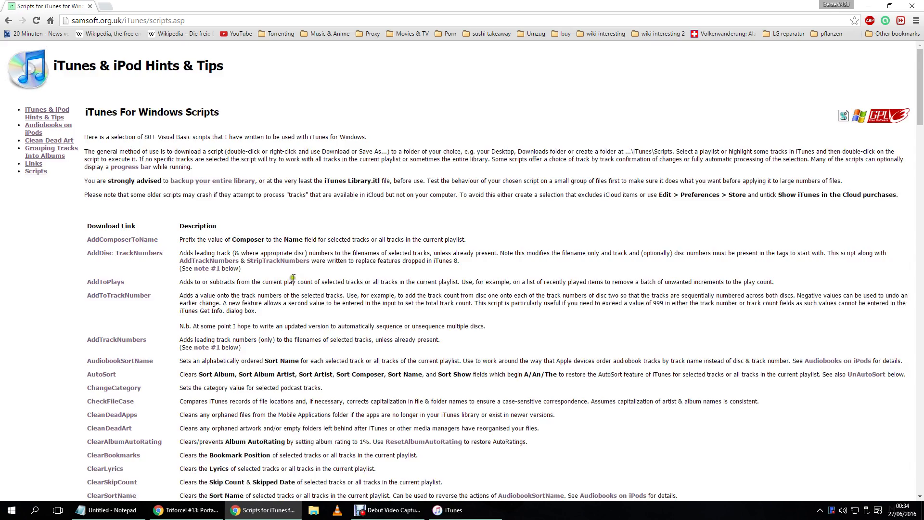
Step: Find the ClearAlbumAutoRating link via 'album rating', cancel saving it to Desktop, and show the desktop
{"action": "scroll", "coordinate": [300, 296], "scroll_direction": "down", "scroll_amount": 3}
{"action": "key", "text": "ctrl+f"}
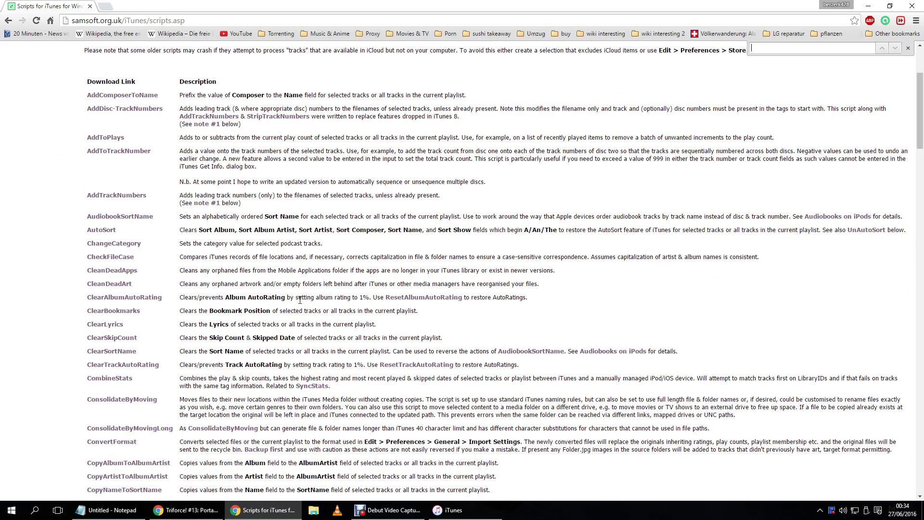
{"action": "type", "text": "album rating"}
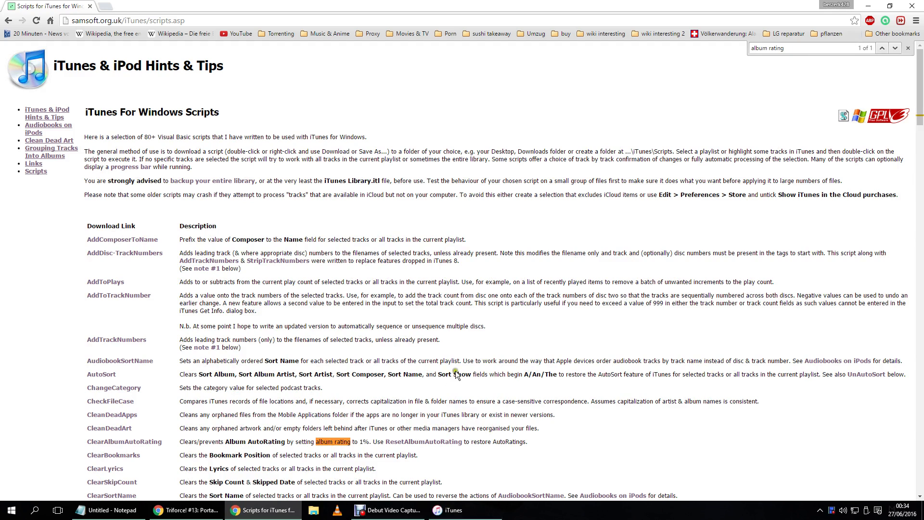
{"action": "right_click", "coordinate": [123, 447]}
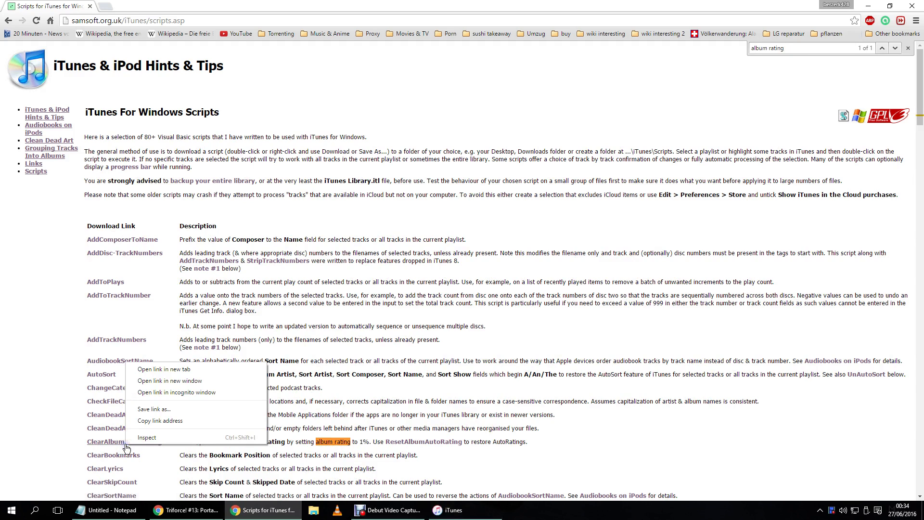
{"action": "left_click", "coordinate": [173, 417]}
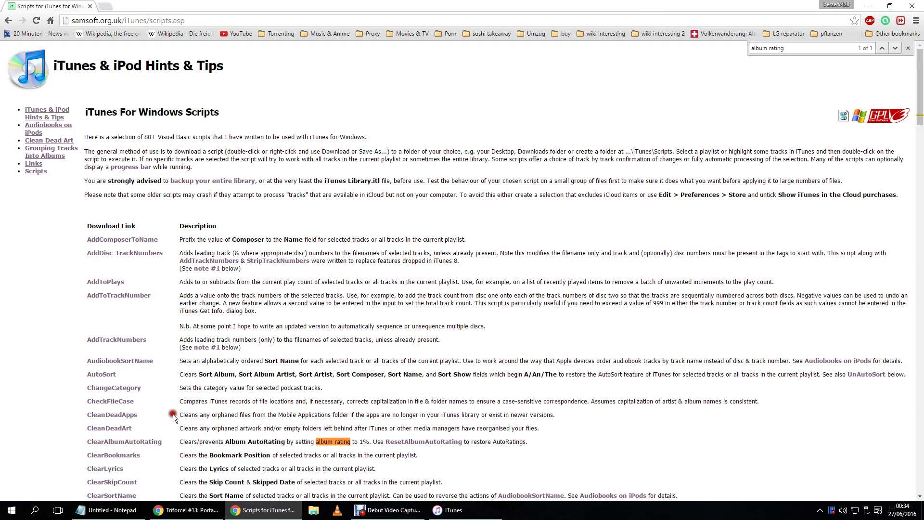
{"action": "left_click", "coordinate": [40, 68]}
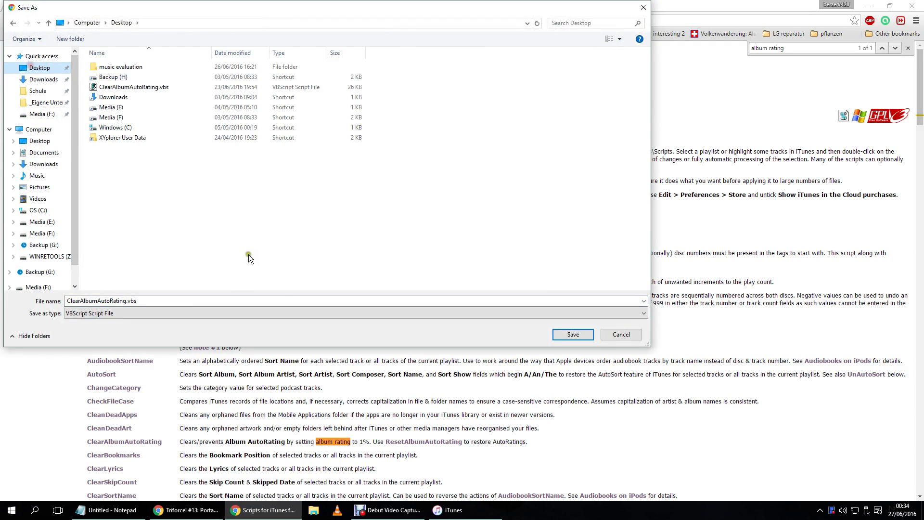
{"action": "left_click", "coordinate": [621, 335]}
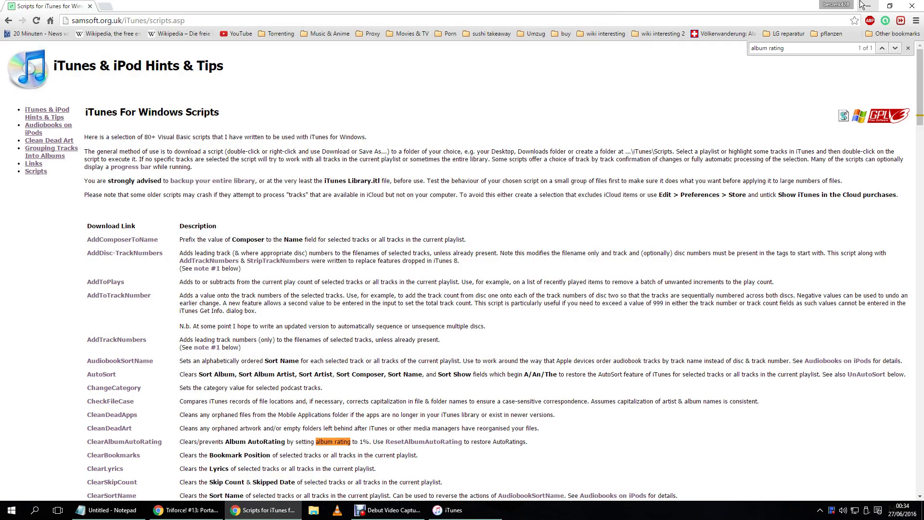
{"action": "key", "text": "super+d"}
Step: Reposition the ClearAlbumAutoRating.vbs desktop icon and restore iTunes from the taskbar
{"action": "left_click_drag", "start_coordinate": [247, 200], "coordinate": [355, 274]}
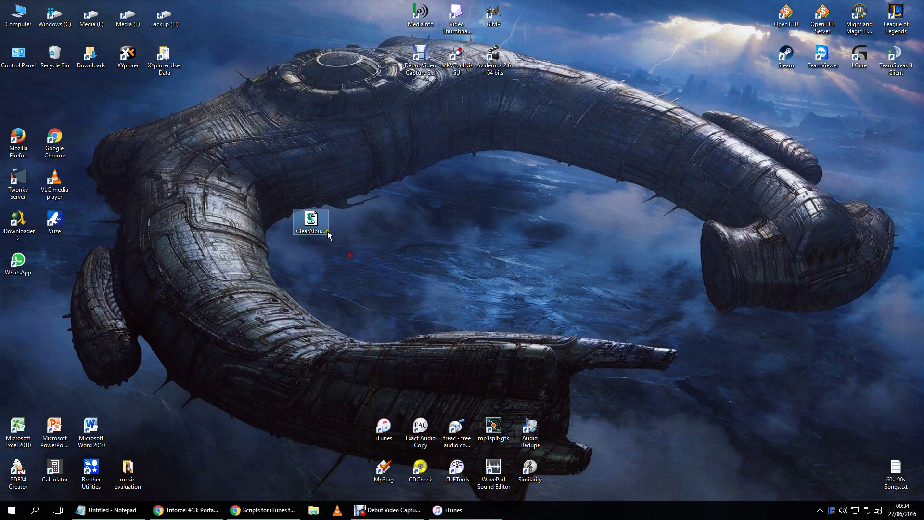
{"action": "left_click_drag", "start_coordinate": [248, 160], "coordinate": [394, 305]}
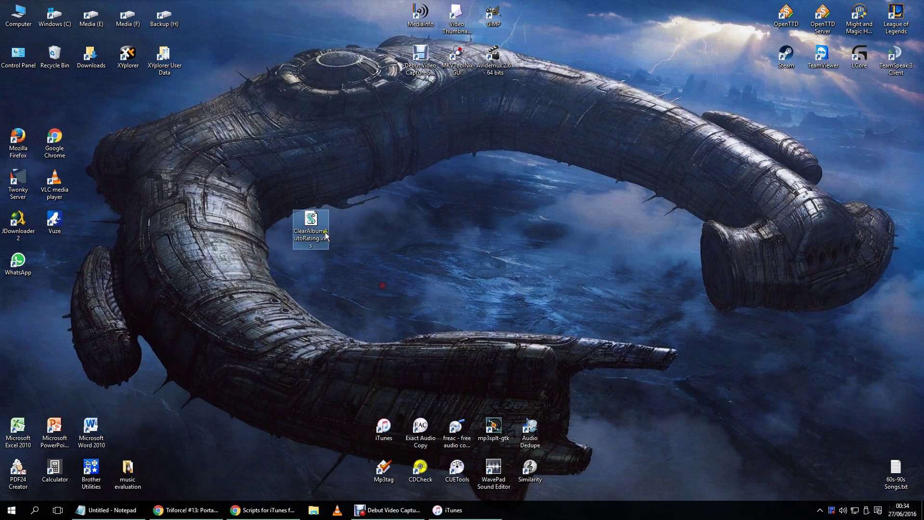
{"action": "left_click_drag", "start_coordinate": [313, 246], "coordinate": [128, 270]}
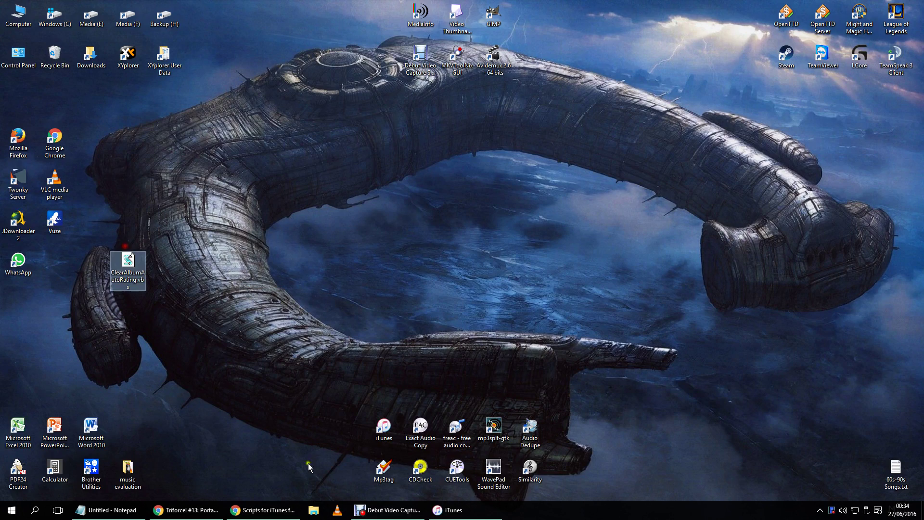
{"action": "left_click", "coordinate": [462, 511]}
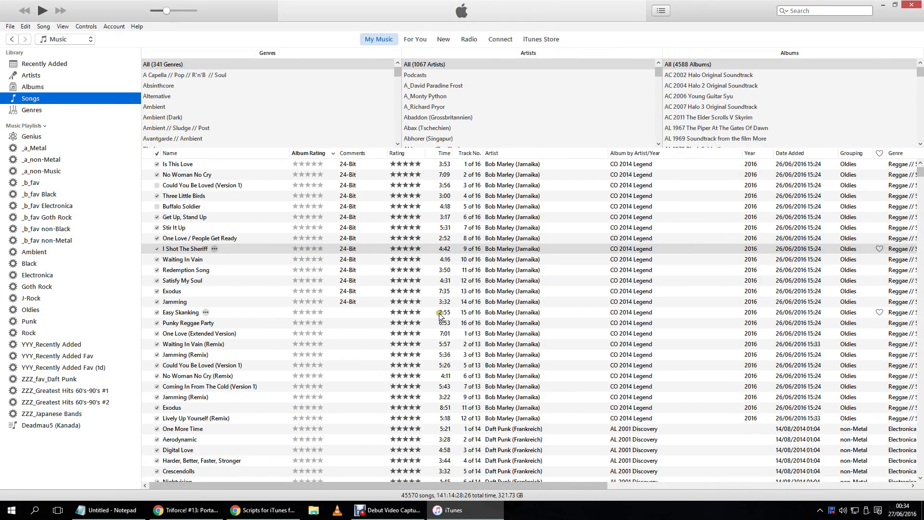
Step: Sort the songs list by Album Rating in reverse order, starting at Is This Love
{"action": "right_click", "coordinate": [310, 150]}
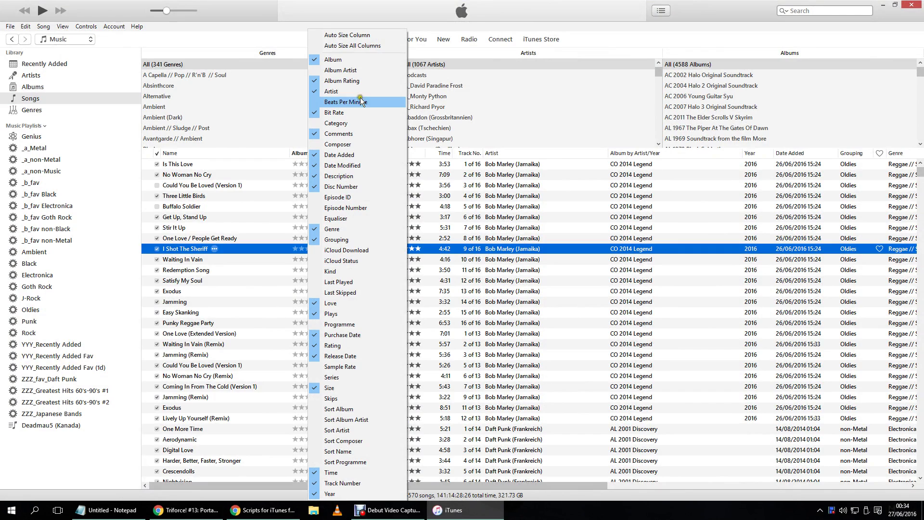
{"action": "left_click", "coordinate": [253, 290]}
{"action": "left_click", "coordinate": [308, 154]}
{"action": "left_click", "coordinate": [316, 154]}
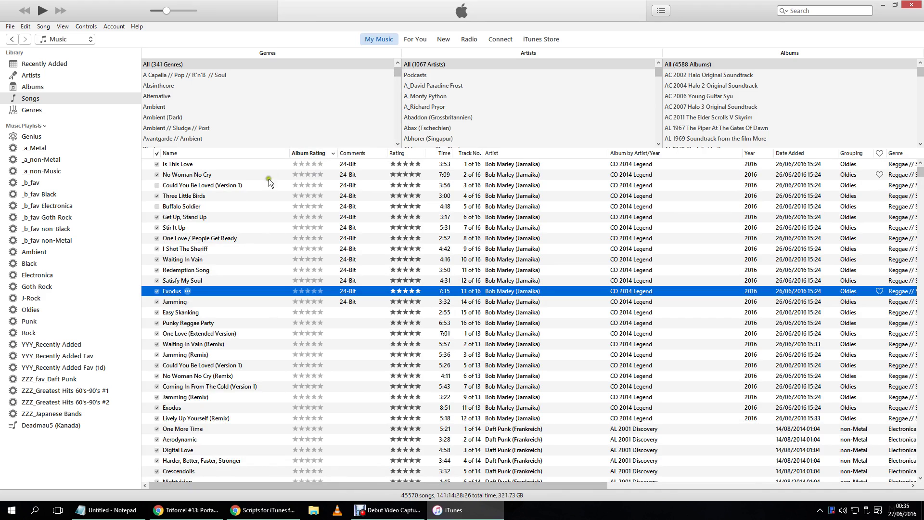
{"action": "left_click", "coordinate": [271, 163]}
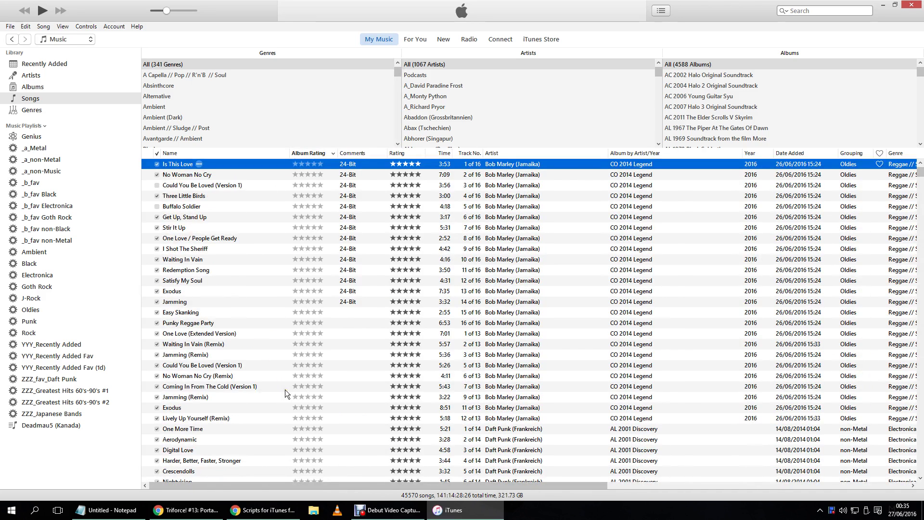
Step: Clear the full-library selection and select the 53 tracks from Is This Love to Anything
{"action": "key", "text": "ctrl+a"}
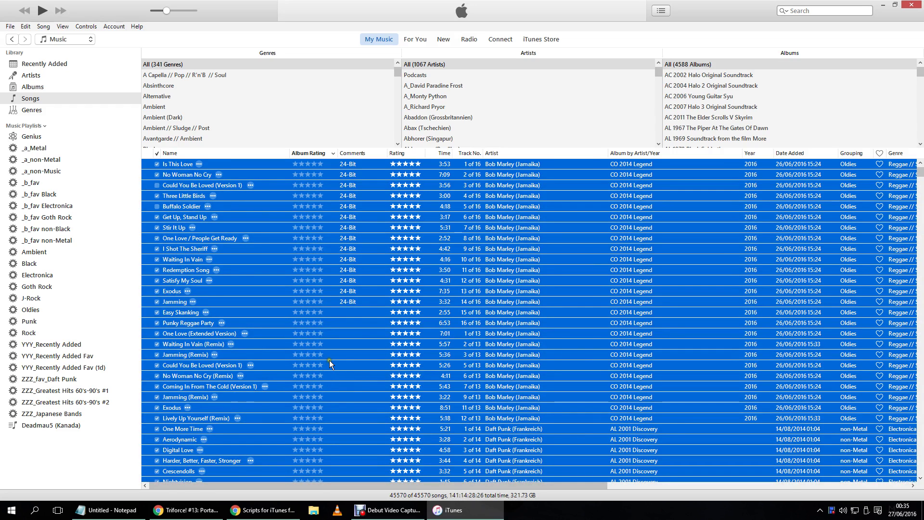
{"action": "scroll", "coordinate": [330, 366], "scroll_direction": "down", "scroll_amount": 1}
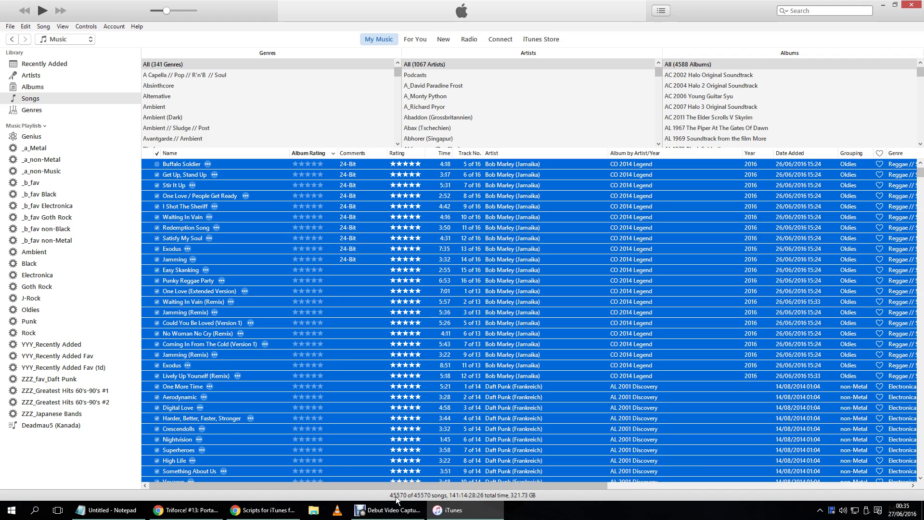
{"action": "scroll", "coordinate": [331, 371], "scroll_direction": "down", "scroll_amount": 7}
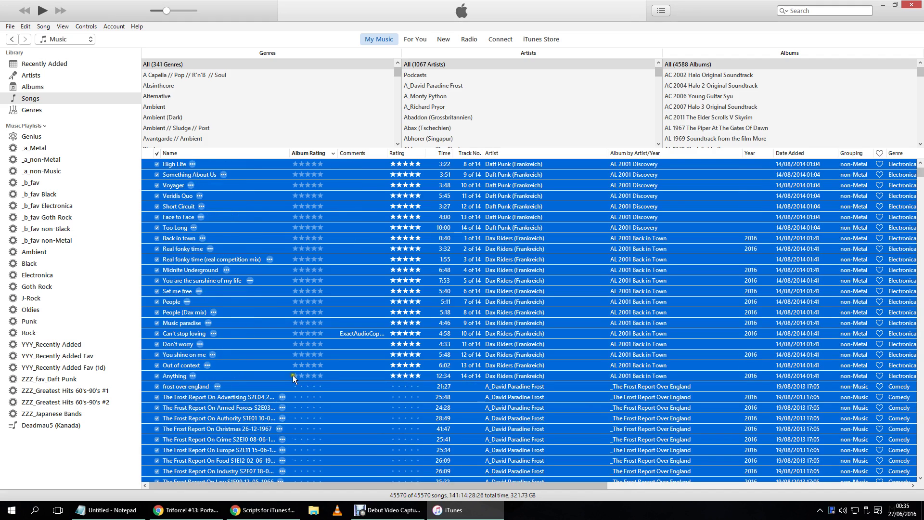
{"action": "left_click", "coordinate": [269, 377]}
{"action": "scroll", "coordinate": [270, 374], "scroll_direction": "up", "scroll_amount": 8}
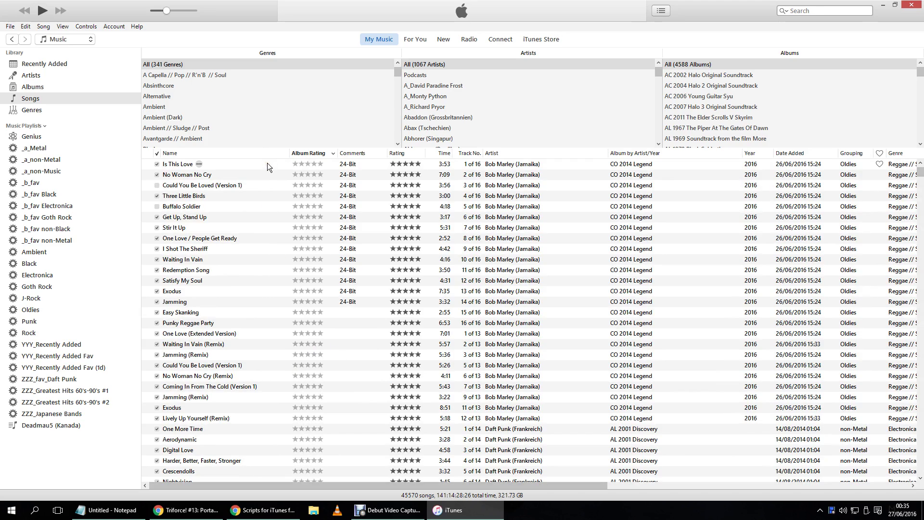
{"action": "left_click_drag", "start_coordinate": [267, 163], "coordinate": [302, 316]}
{"action": "scroll", "coordinate": [302, 317], "scroll_direction": "up", "scroll_amount": 5}
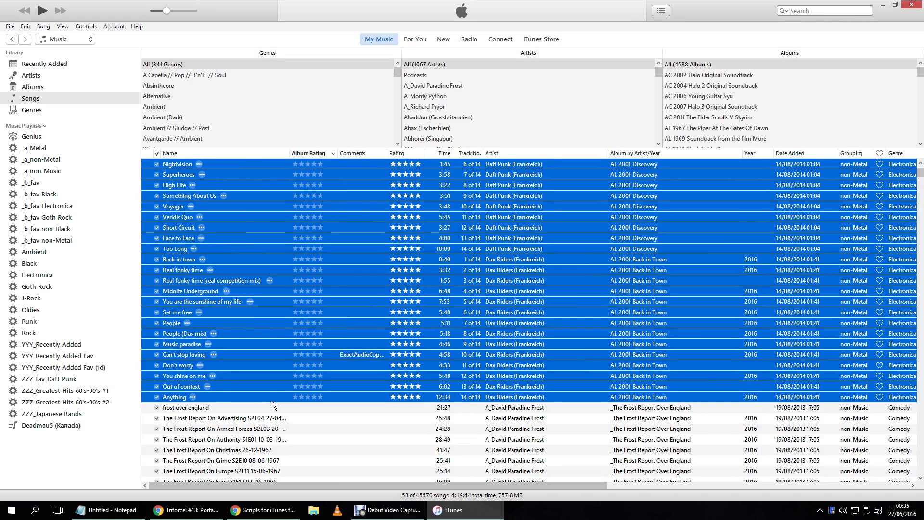
{"action": "scroll", "coordinate": [299, 376], "scroll_direction": "up", "scroll_amount": 10}
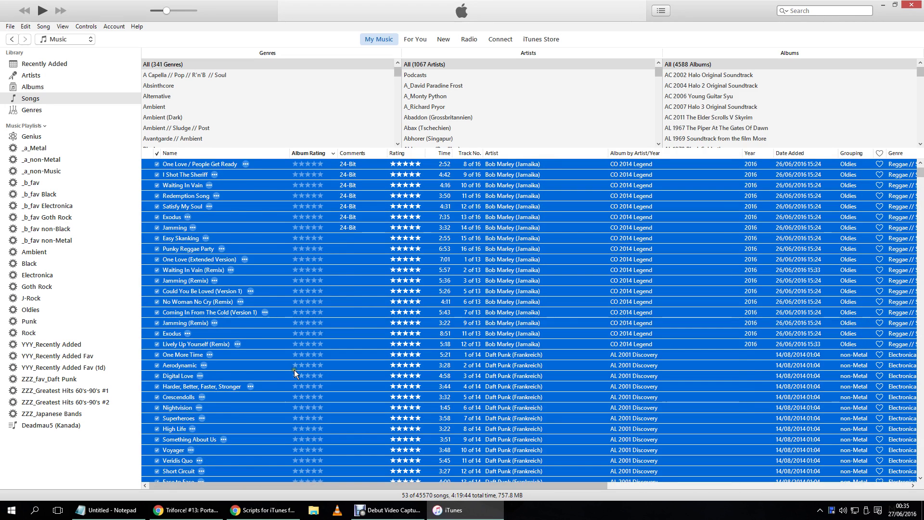
Step: Restore iTunes to a smaller window positioned to uncover the desktop script icon
{"action": "double_click", "coordinate": [735, 7]}
{"action": "double_click", "coordinate": [756, 3]}
{"action": "left_click_drag", "start_coordinate": [53, 35], "coordinate": [550, 95]}
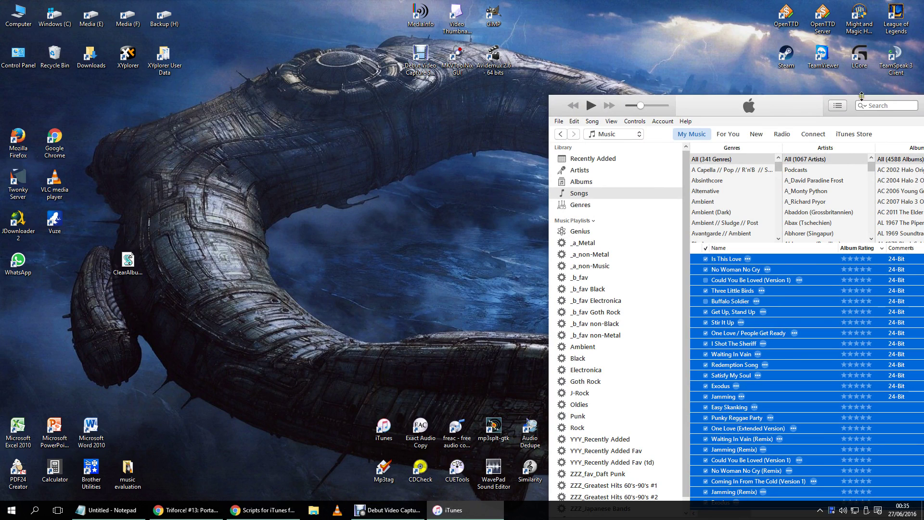
{"action": "left_click_drag", "start_coordinate": [850, 100], "coordinate": [620, 43]}
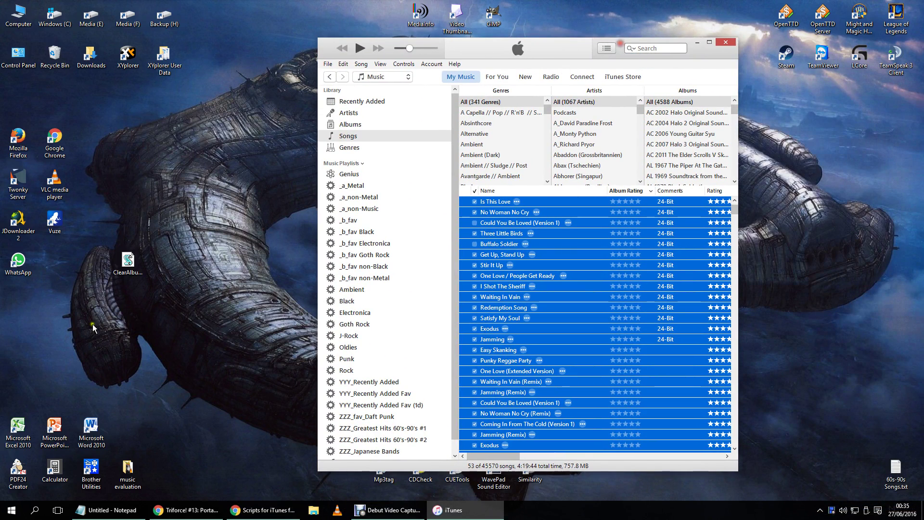
Step: Run ClearAlbumAutoRating.vbs on the selected tracks, accept its results summary, and maximize iTunes
{"action": "double_click", "coordinate": [126, 261]}
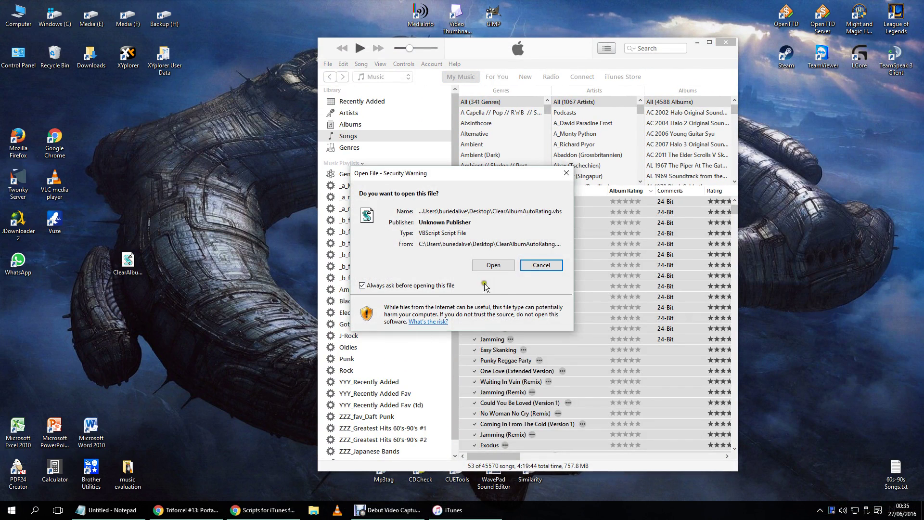
{"action": "left_click", "coordinate": [493, 264]}
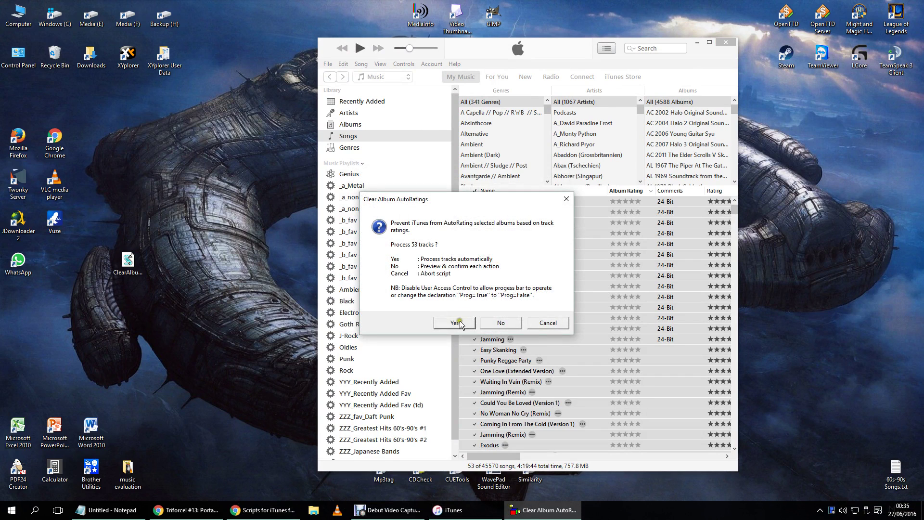
{"action": "left_click", "coordinate": [458, 323]}
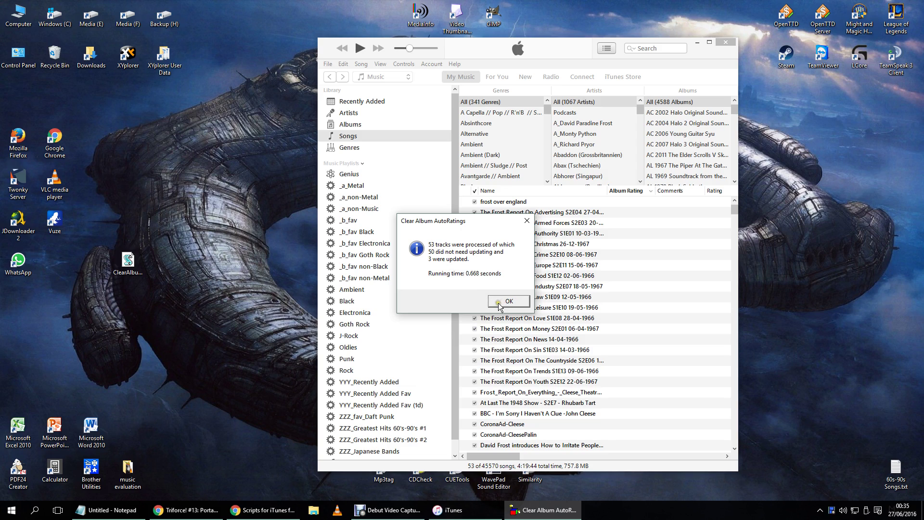
{"action": "left_click", "coordinate": [507, 302]}
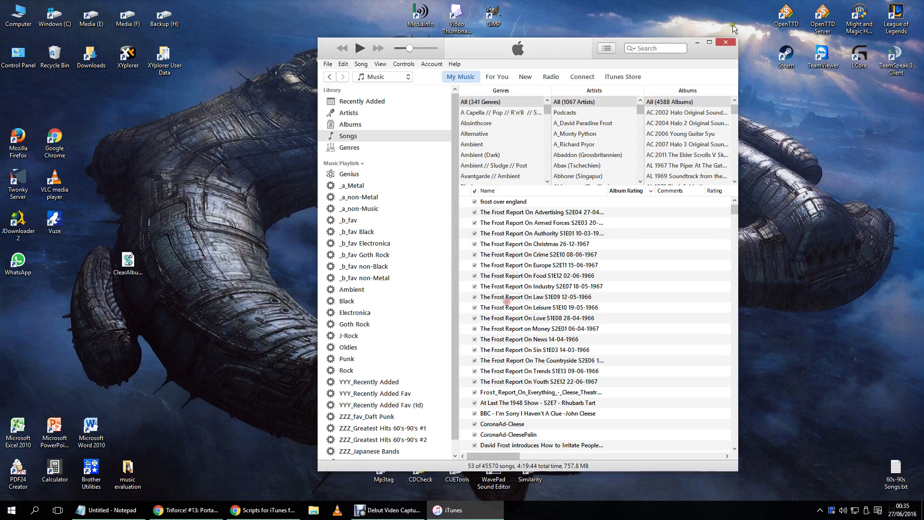
{"action": "left_click", "coordinate": [708, 42]}
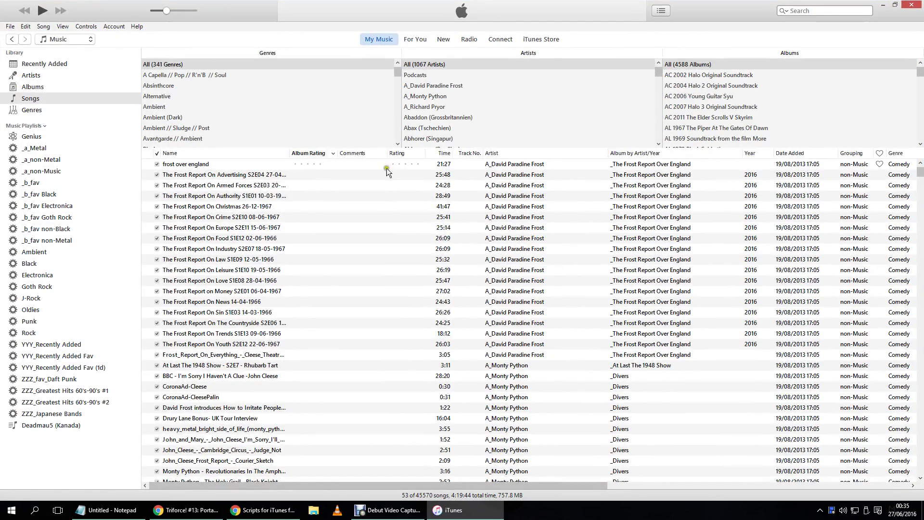
Step: Re-sort by Album Rating to check the cleared ratings, then switch to Debut Video Capture
{"action": "left_click", "coordinate": [316, 153]}
{"action": "left_click", "coordinate": [307, 153]}
{"action": "mouse_move", "coordinate": [920, 174]}
{"action": "left_mouse_down"}
{"action": "mouse_move", "coordinate": [920, 240]}
{"action": "mouse_move", "coordinate": [917, 171]}
{"action": "left_mouse_up"}
{"action": "left_click", "coordinate": [388, 510]}
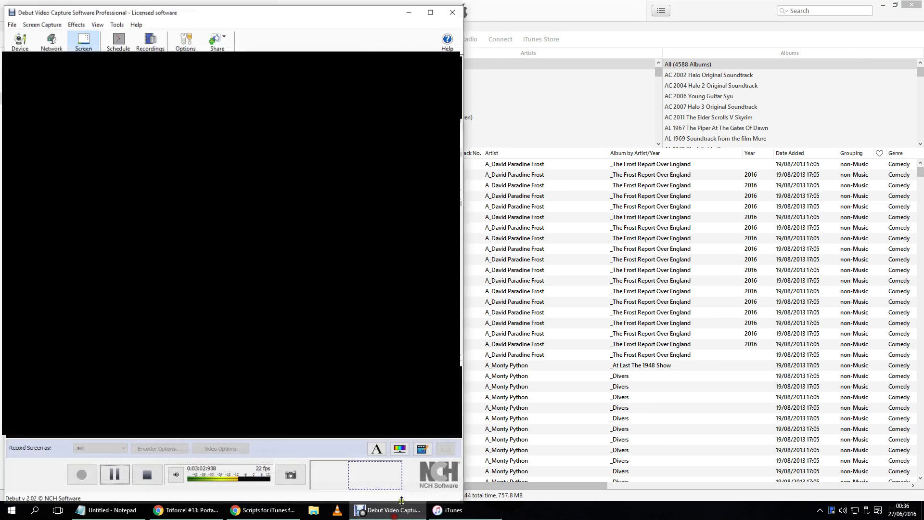